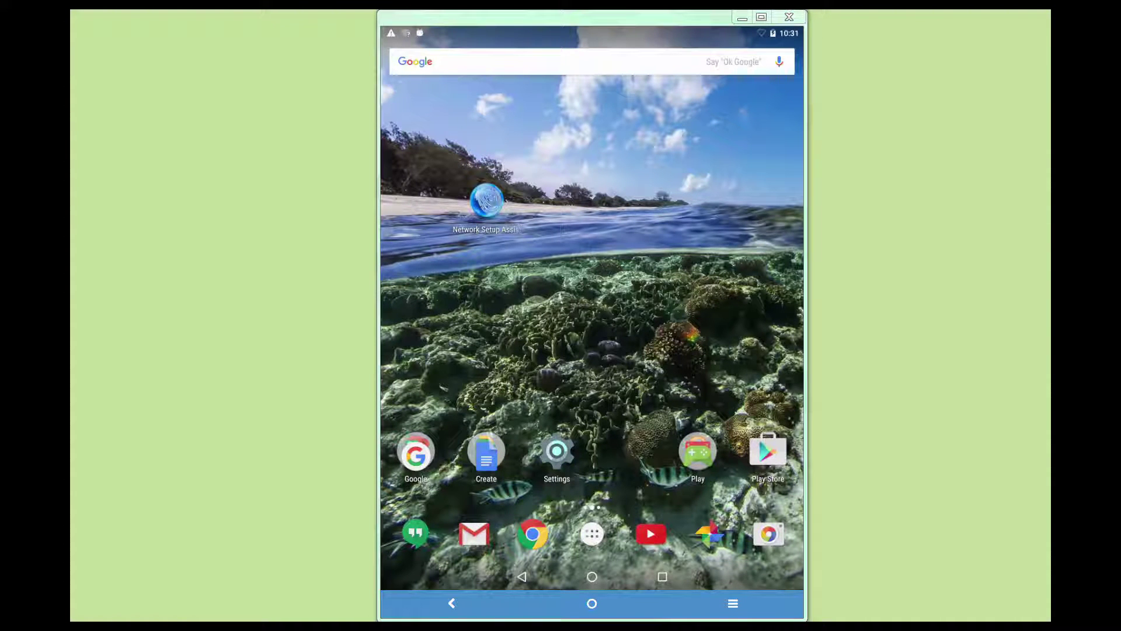
Open Wi-Fi in Settings and scroll down the available networks to find TAC-BYOD
{"action": "left_click", "coordinate": [570, 465]}
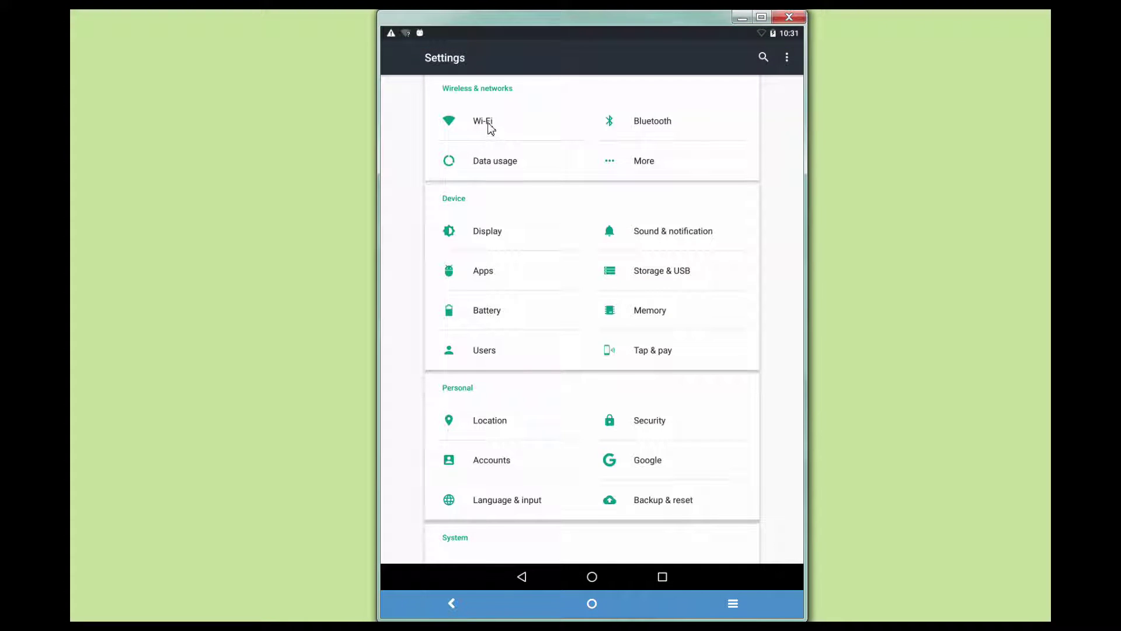
{"action": "left_click", "coordinate": [488, 123]}
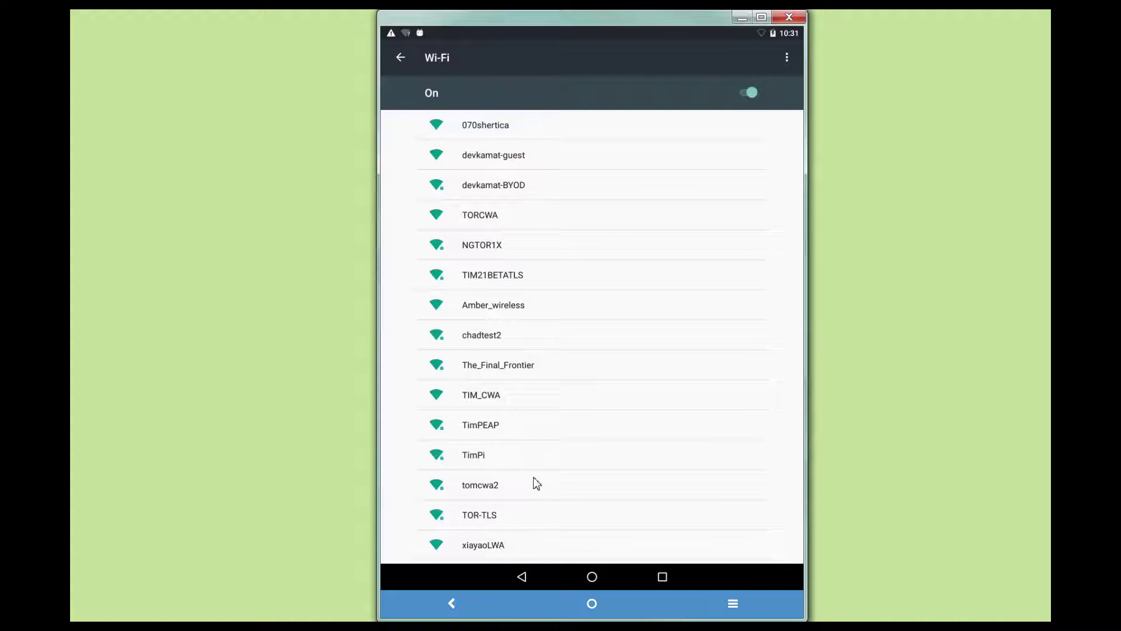
{"action": "left_click_drag", "start_coordinate": [531, 426], "coordinate": [530, 306]}
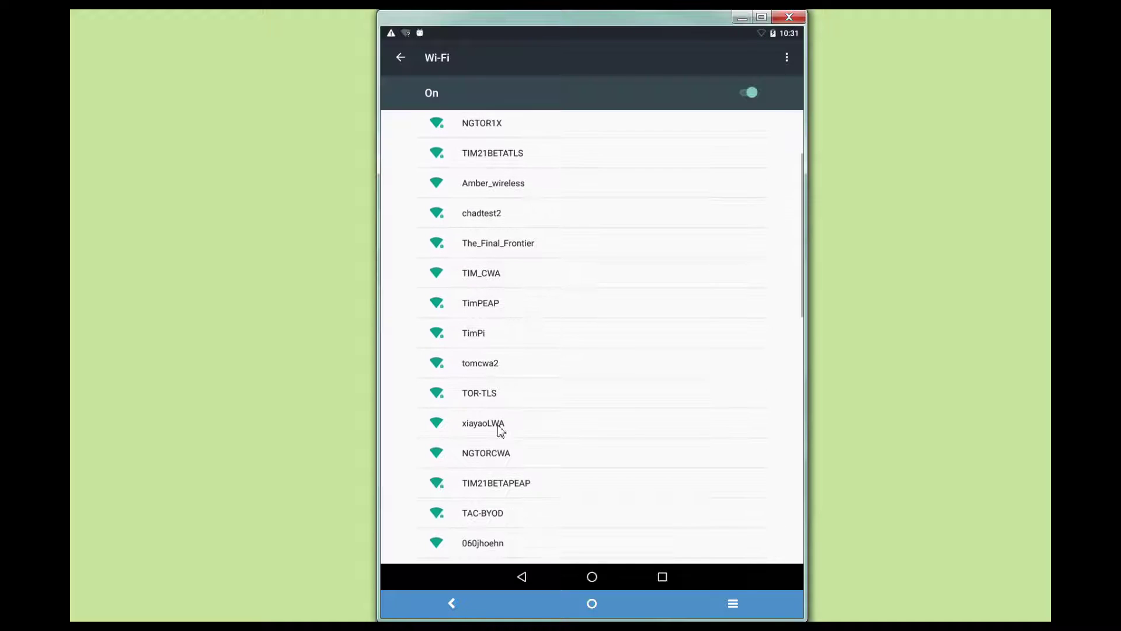
{"action": "scroll", "coordinate": [491, 517], "scroll_direction": "down", "scroll_amount": 3}
{"action": "scroll", "coordinate": [490, 513], "scroll_direction": "down", "scroll_amount": 1}
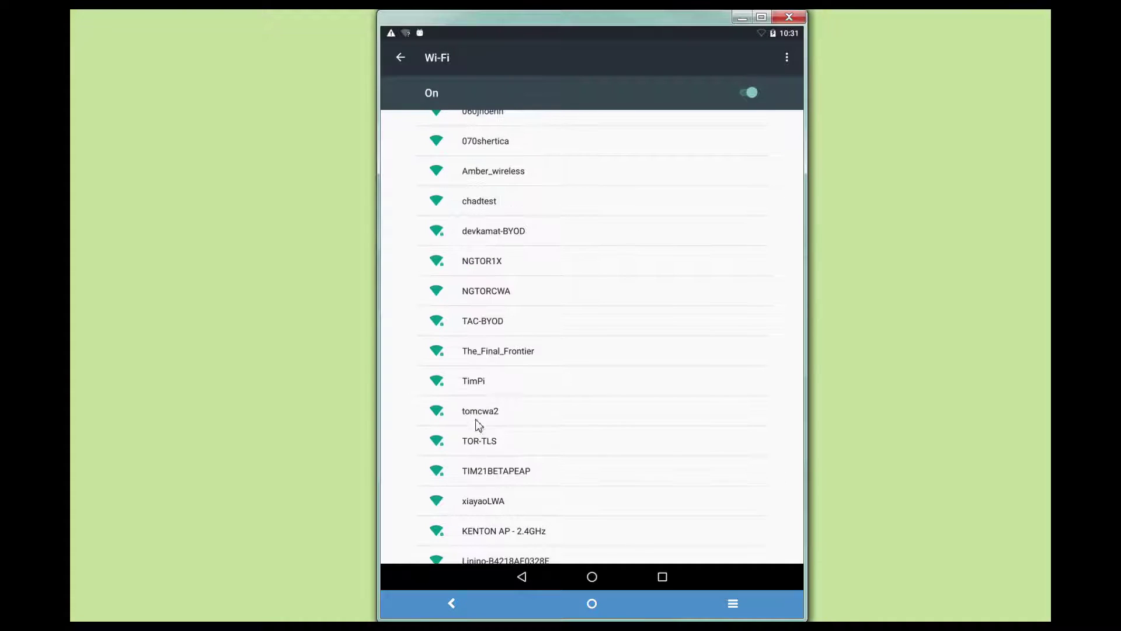
{"action": "left_click", "coordinate": [480, 357]}
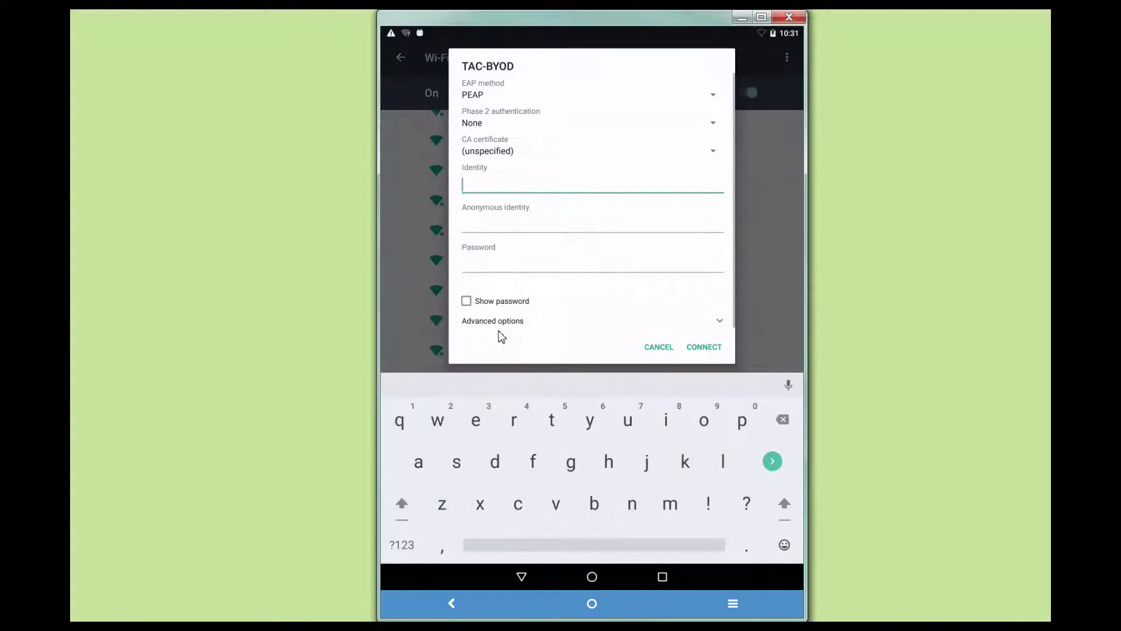
{"action": "left_click", "coordinate": [483, 272]}
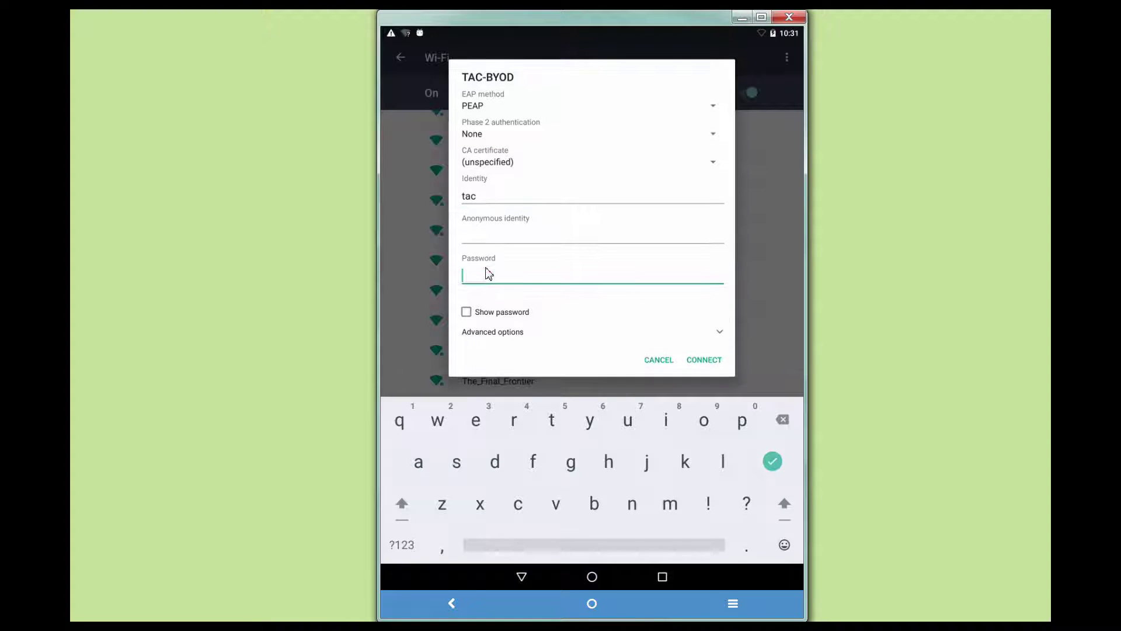
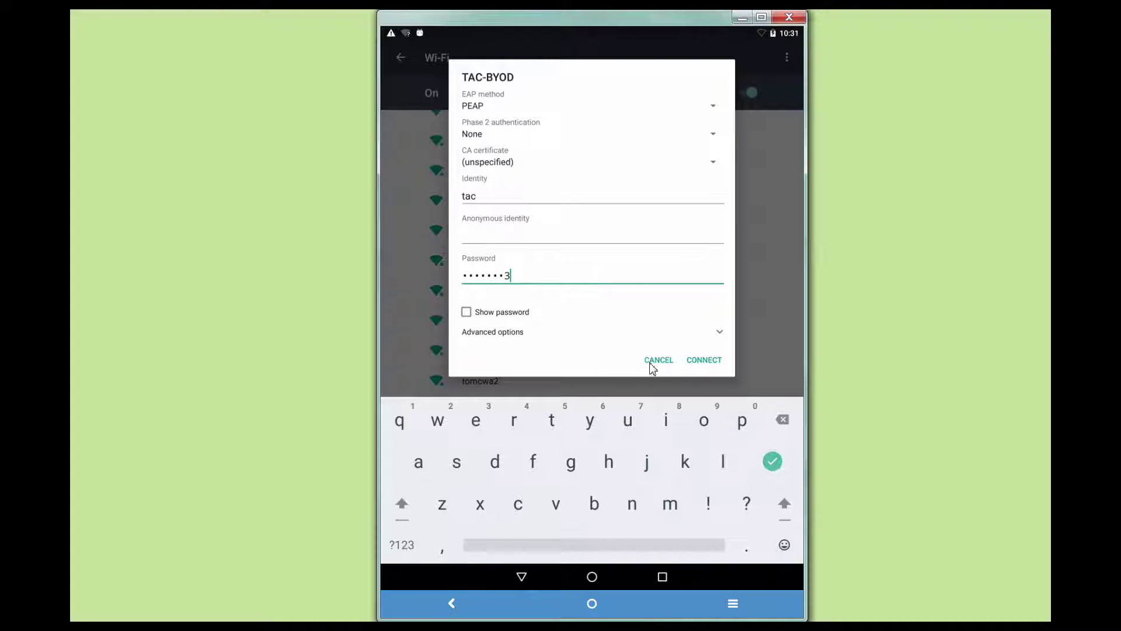
{"action": "left_click", "coordinate": [698, 360]}
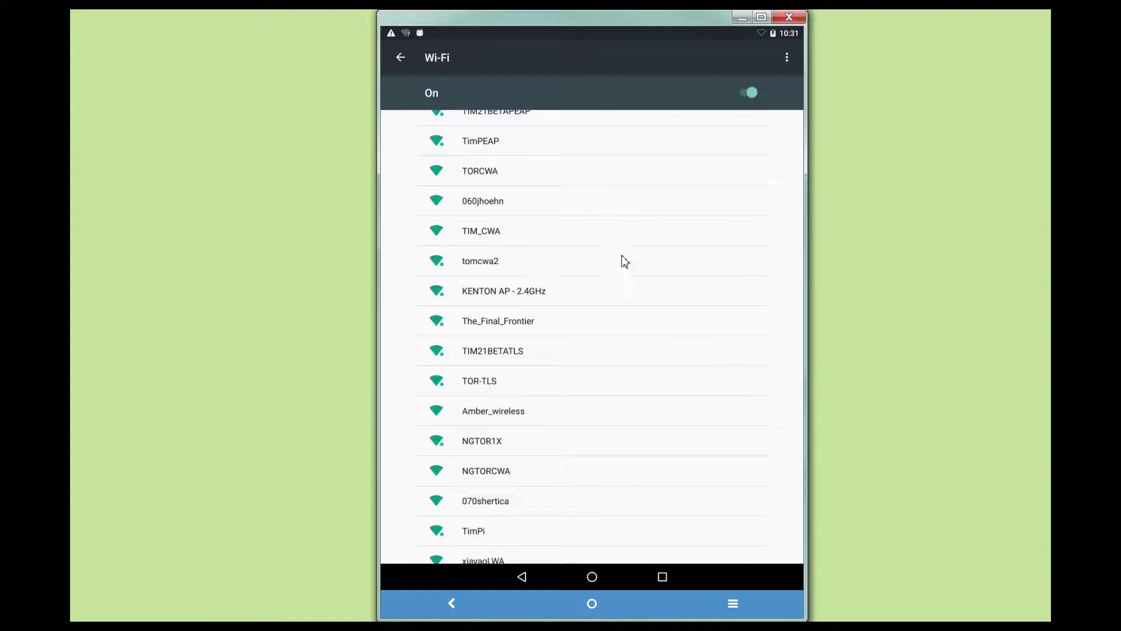
Scroll the Wi-Fi list back to the top and open the 'Sign in to Wi-Fi network' notification
{"action": "left_click_drag", "start_coordinate": [621, 293], "coordinate": [619, 485]}
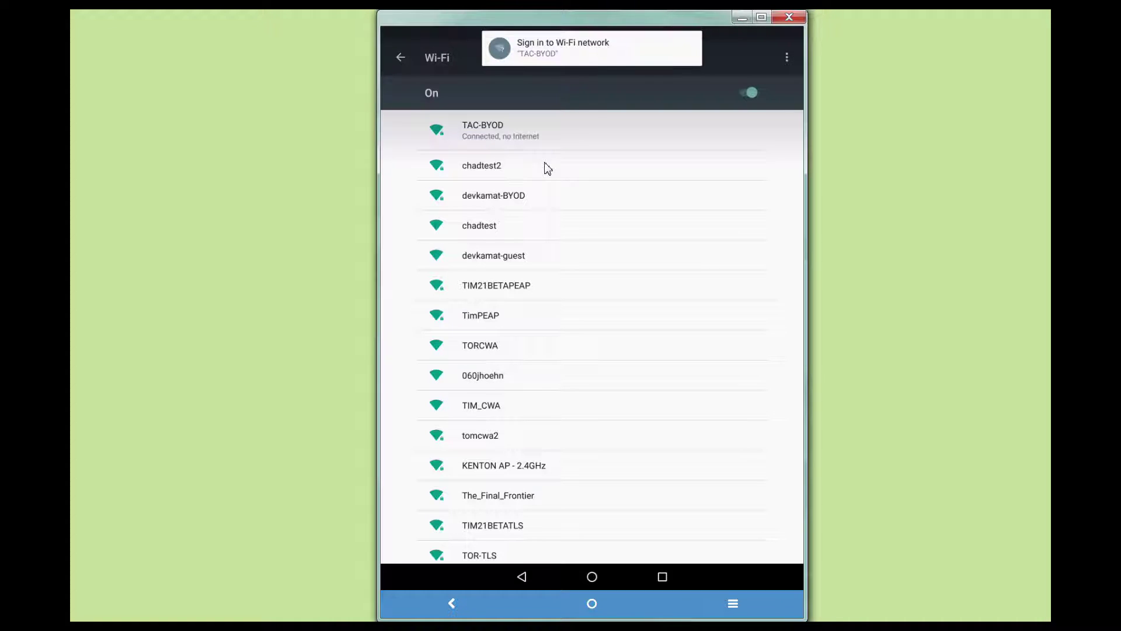
{"action": "left_click", "coordinate": [574, 50]}
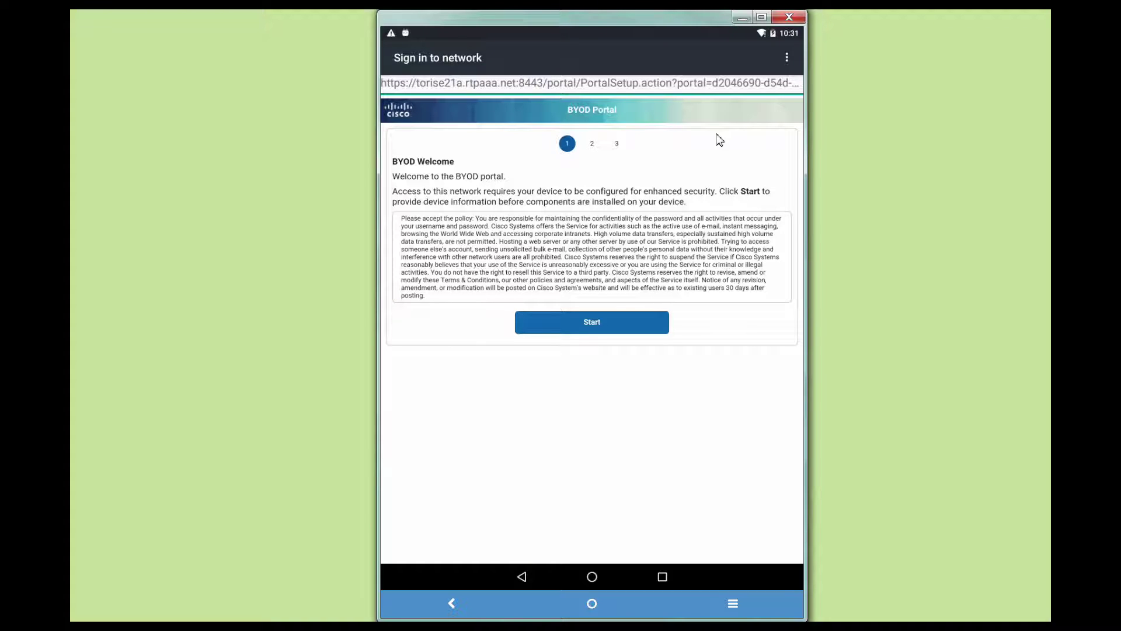
Choose 'Use this network as is' from the sign-in page's overflow menu
{"action": "left_click", "coordinate": [787, 57]}
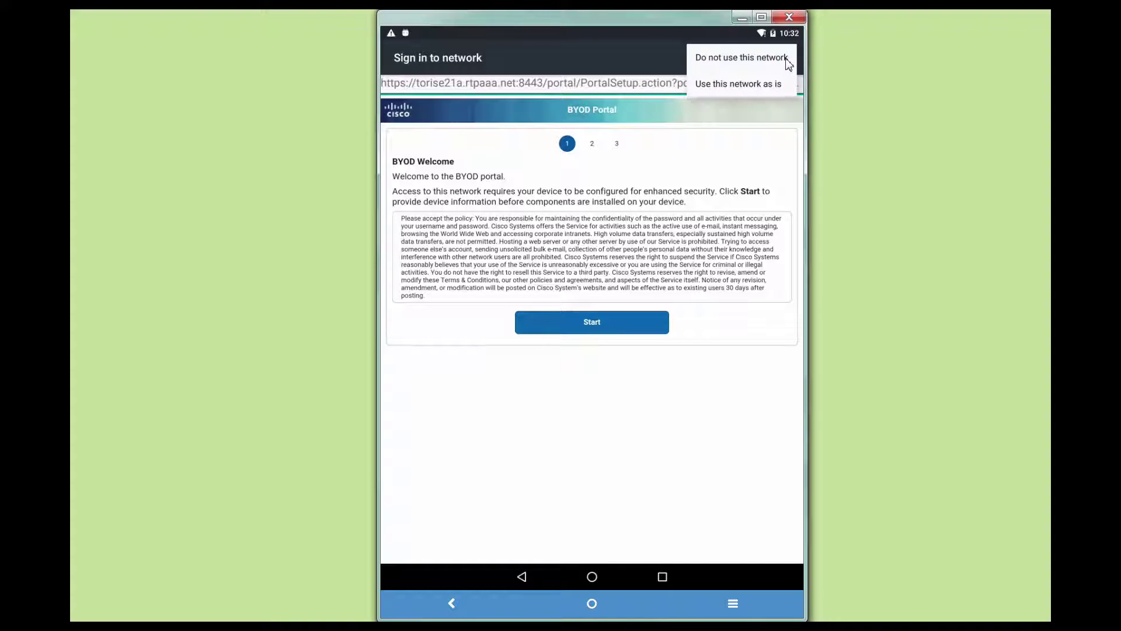
{"action": "left_click", "coordinate": [730, 86]}
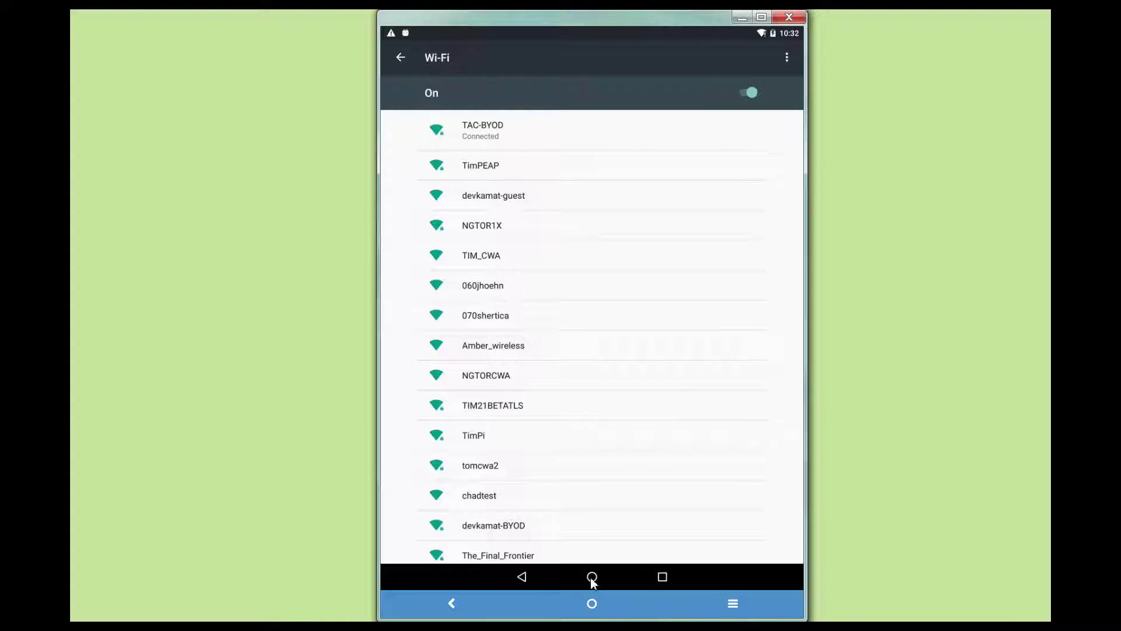
Go to the home screen and load cisco.com in Chrome
{"action": "left_click", "coordinate": [592, 577]}
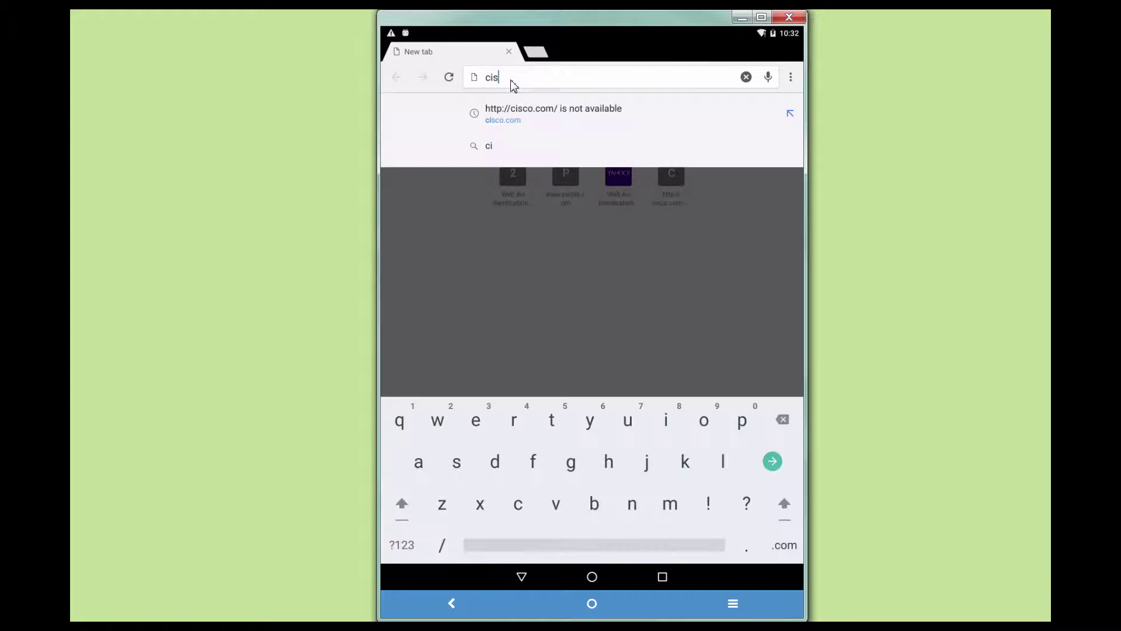
{"action": "key", "text": "Return"}
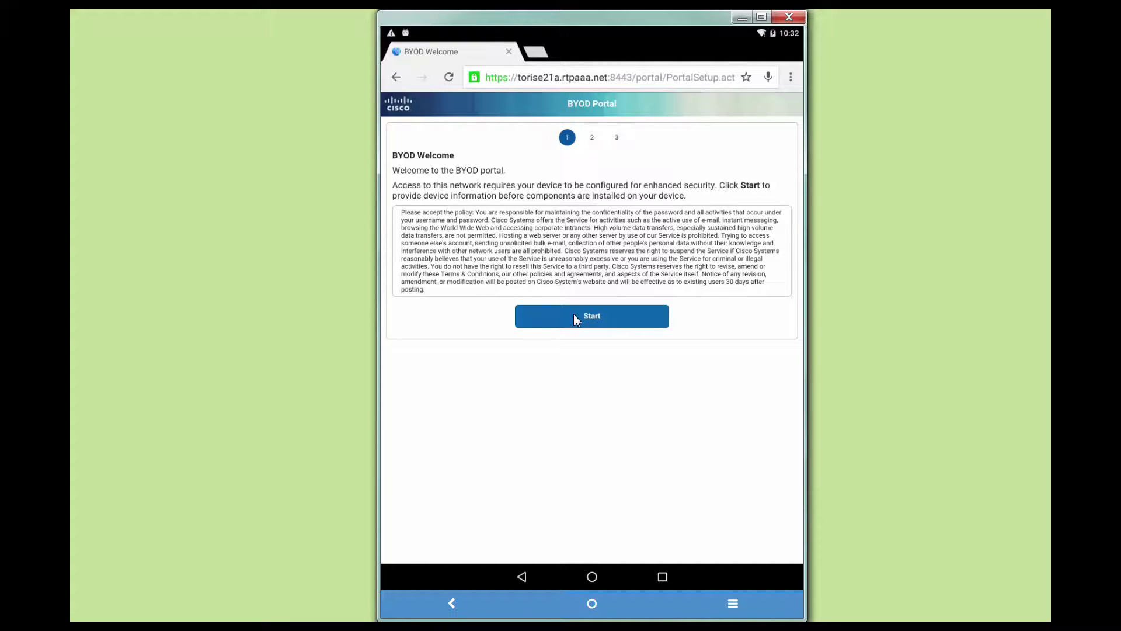
Register the device as Android6, follow the Google Play link for Network Setup Assistant, then go home
{"action": "left_click", "coordinate": [575, 315]}
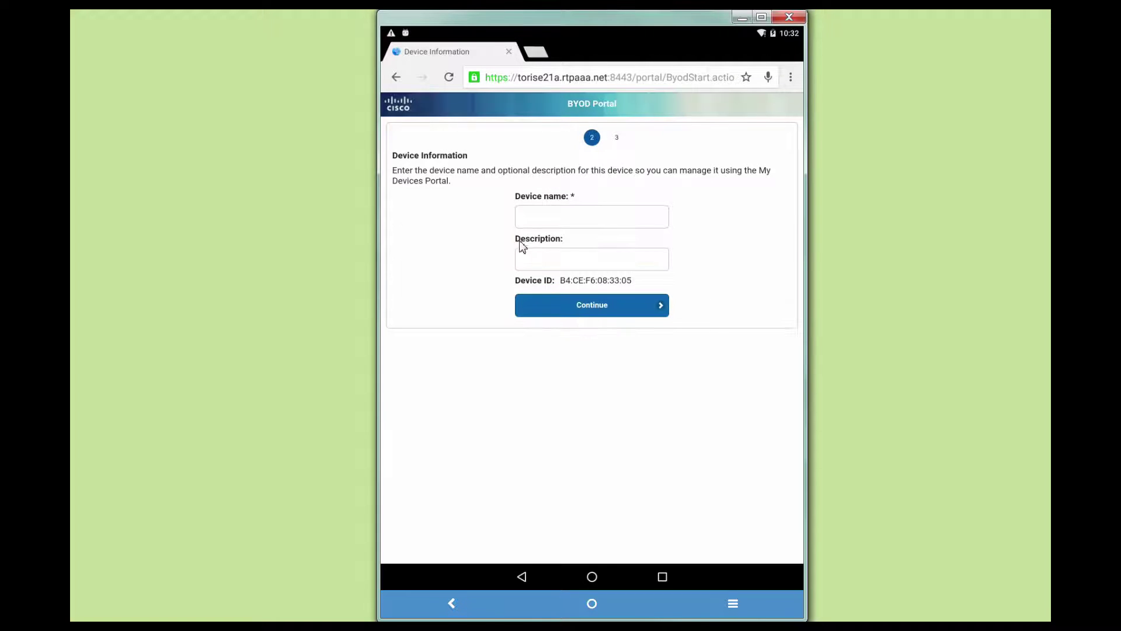
{"action": "left_click", "coordinate": [527, 222]}
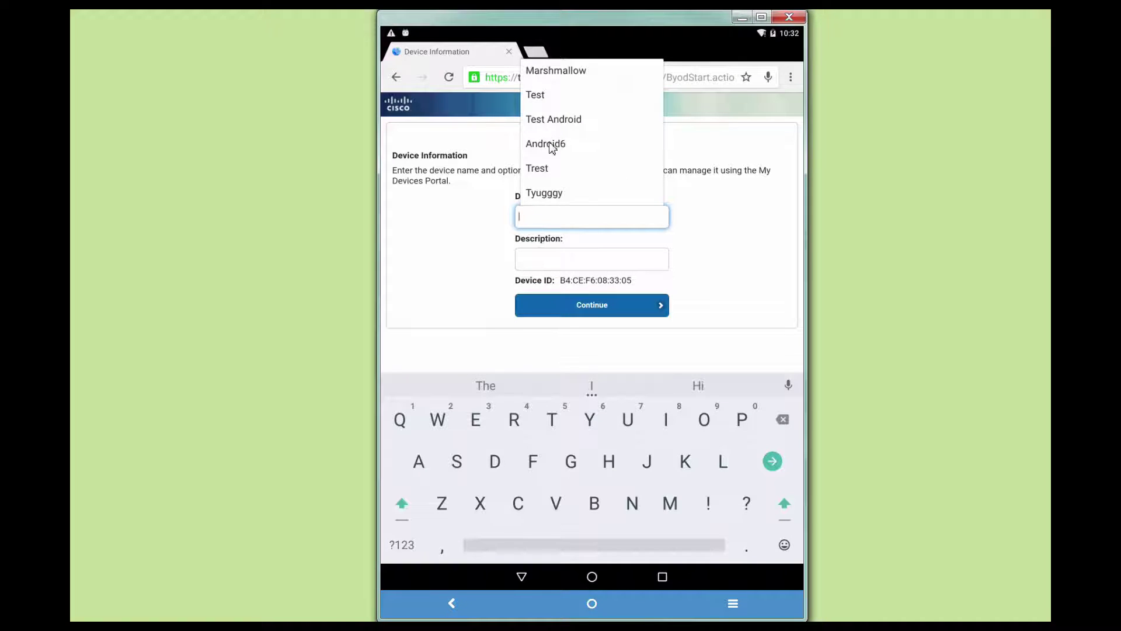
{"action": "left_click", "coordinate": [551, 147]}
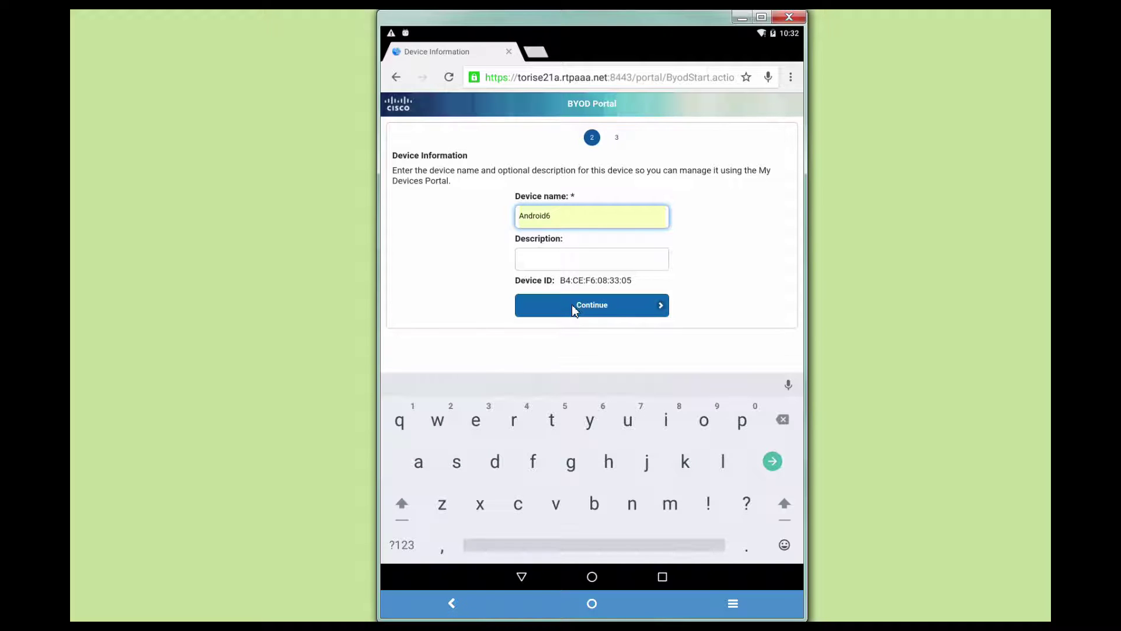
{"action": "left_click", "coordinate": [572, 309]}
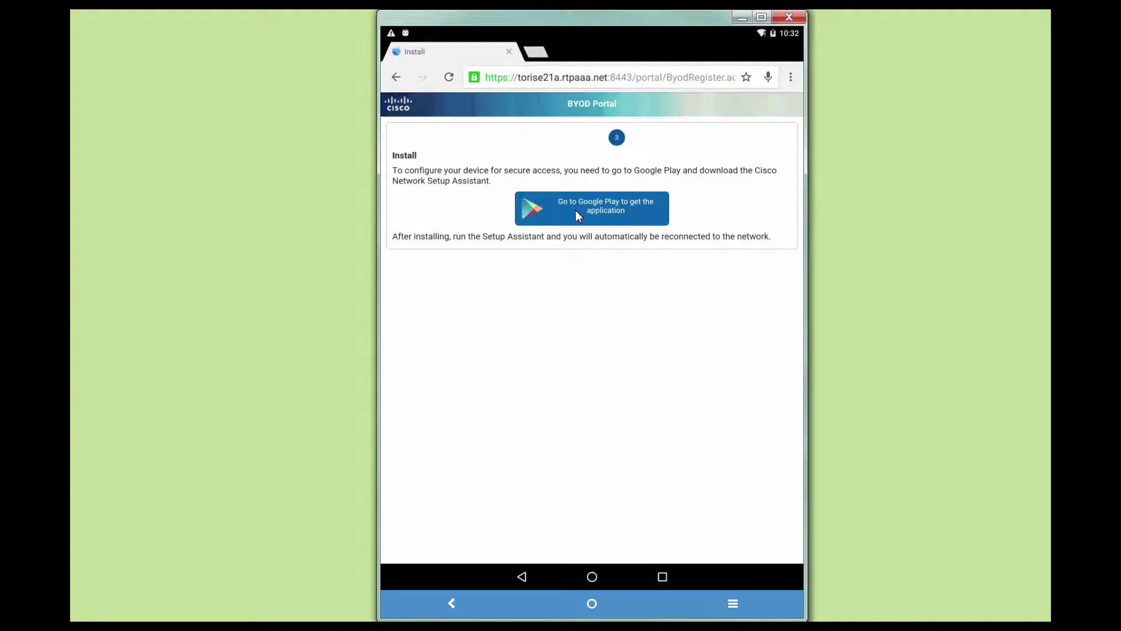
{"action": "left_click", "coordinate": [578, 216]}
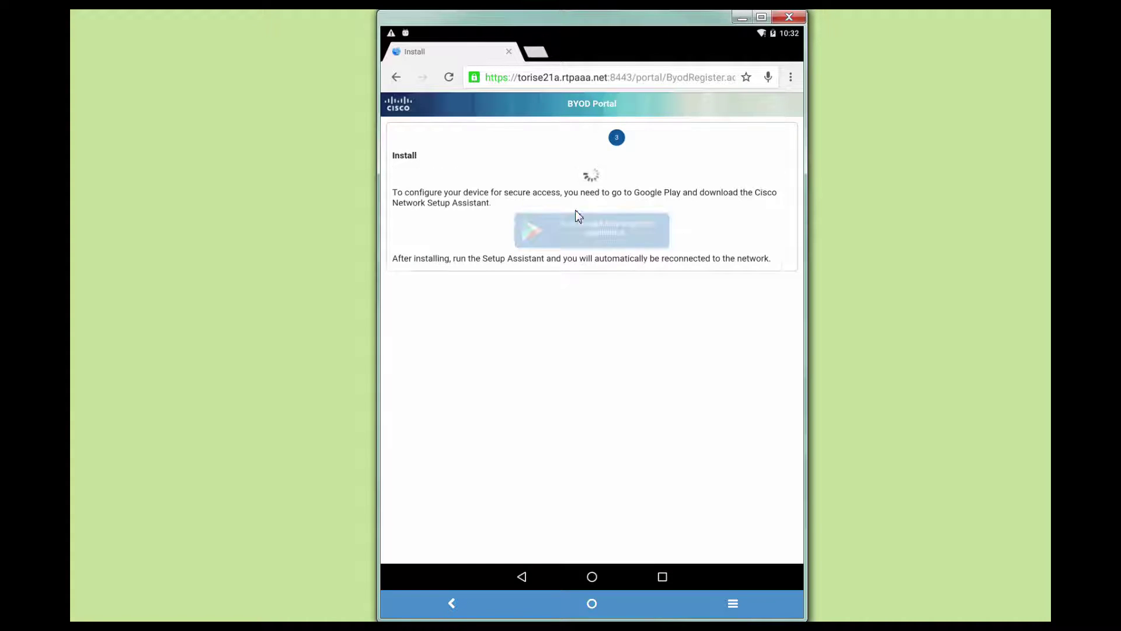
{"action": "left_click", "coordinate": [594, 576]}
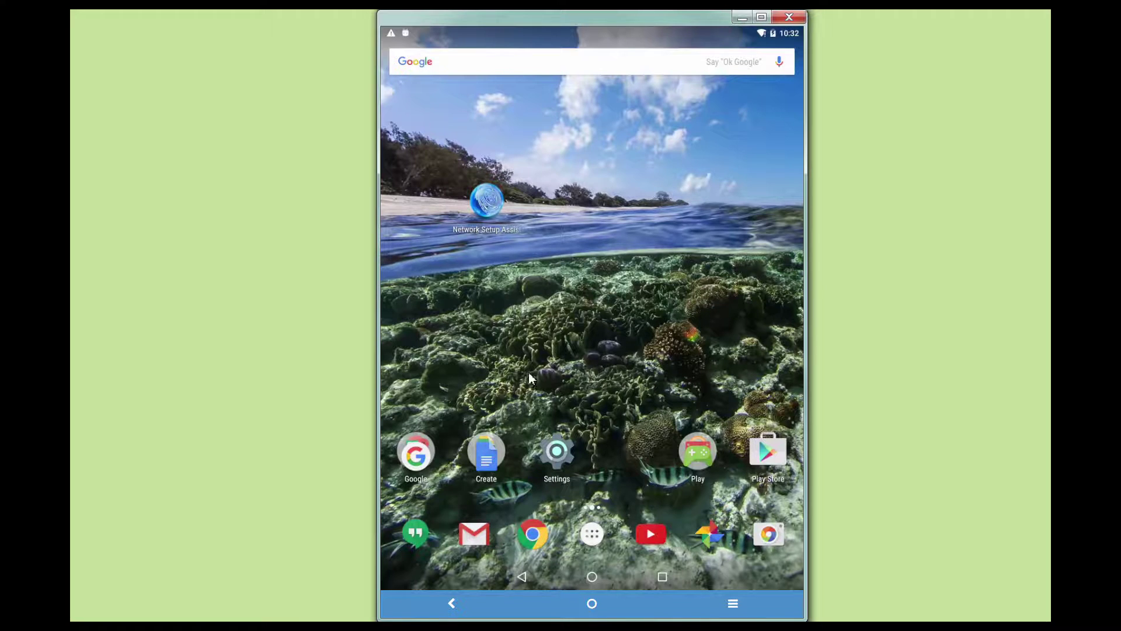
Run Network Setup Assistant and accept the suggested user certificate name and the iseca CA name
{"action": "left_click", "coordinate": [489, 201]}
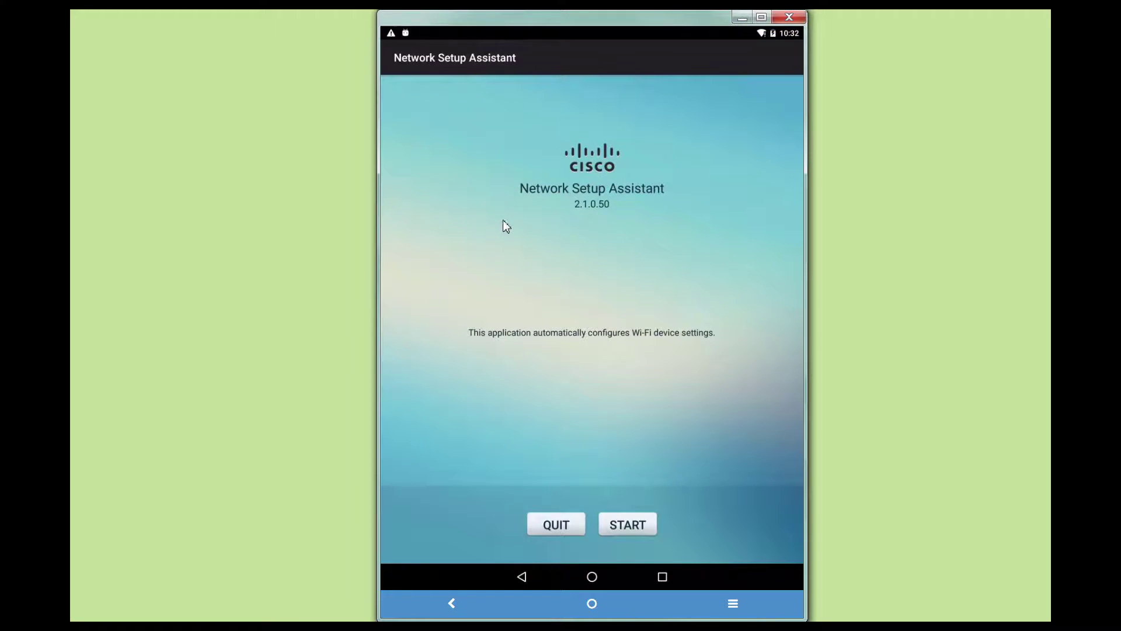
{"action": "left_click", "coordinate": [623, 523]}
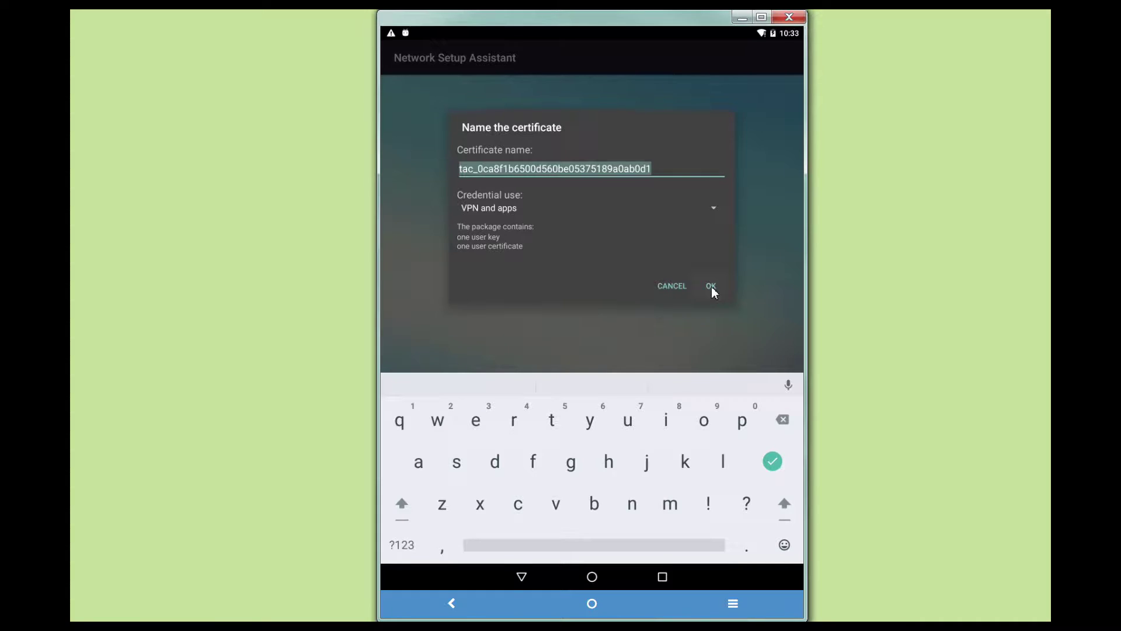
{"action": "left_click", "coordinate": [711, 286]}
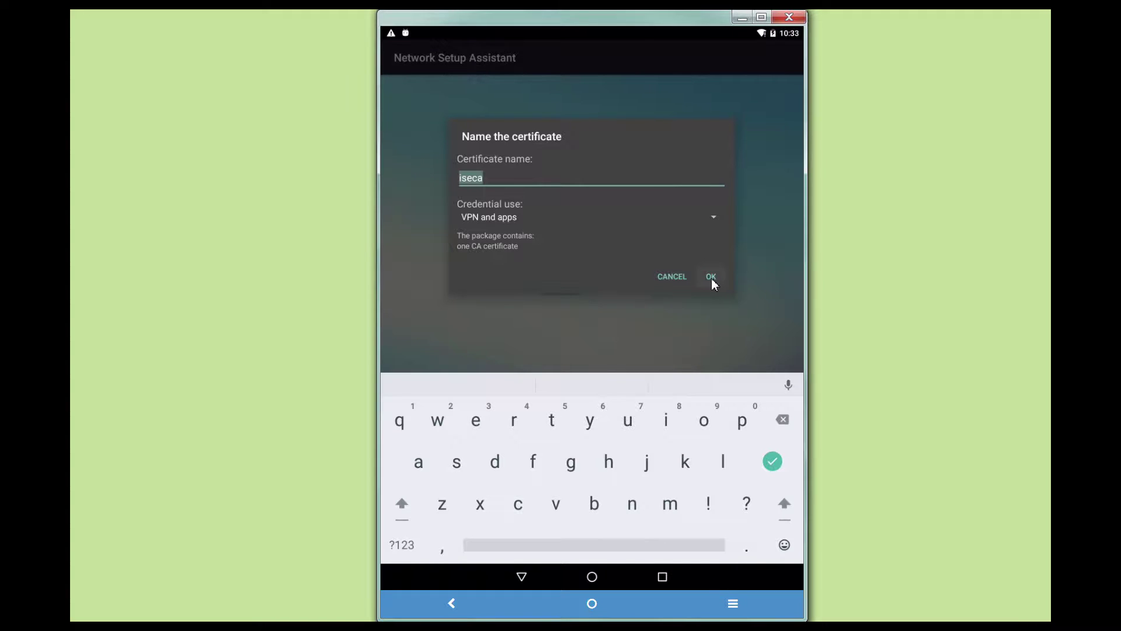
{"action": "left_click", "coordinate": [712, 279]}
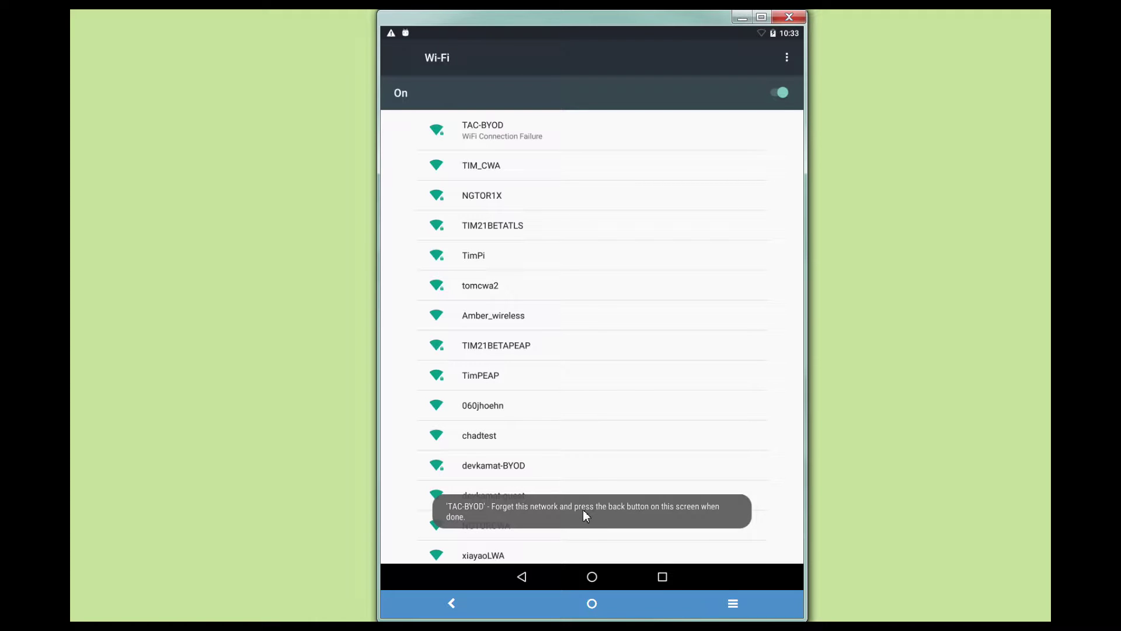
Forget TAC-BYOD from its long-press menu and go back to the setup assistant
{"action": "left_click", "coordinate": [494, 137]}
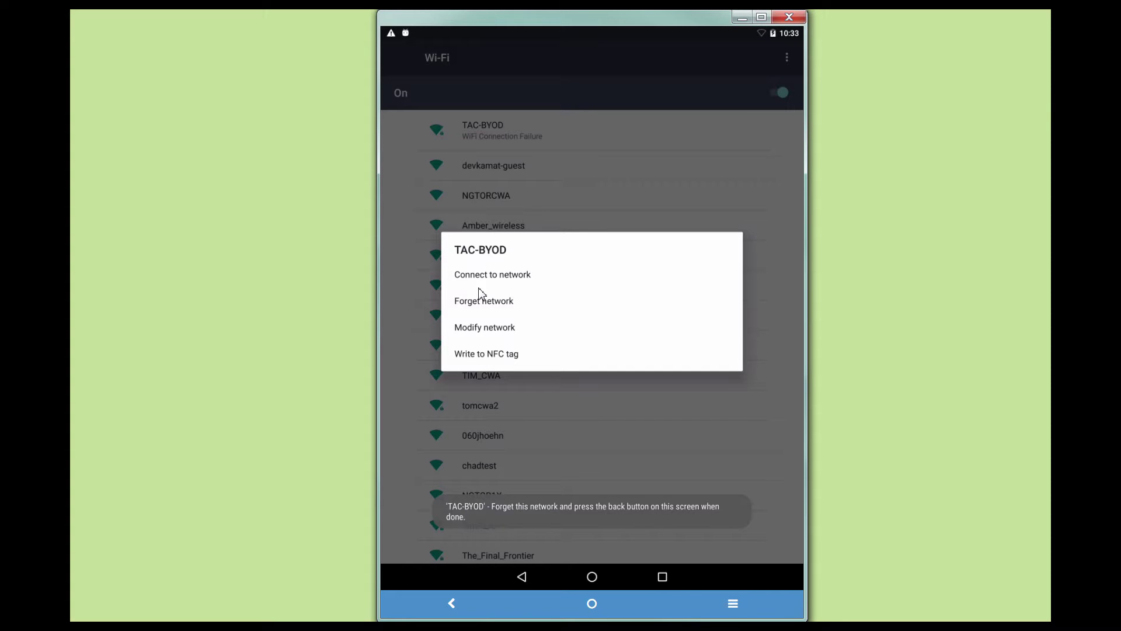
{"action": "left_click", "coordinate": [476, 300]}
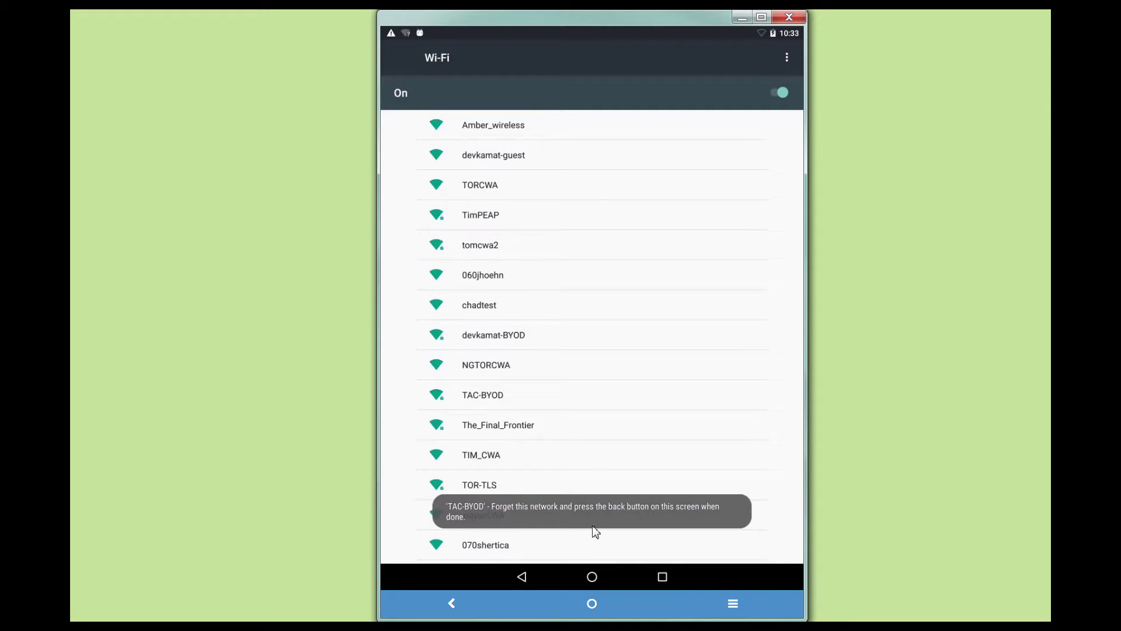
{"action": "left_click", "coordinate": [525, 578]}
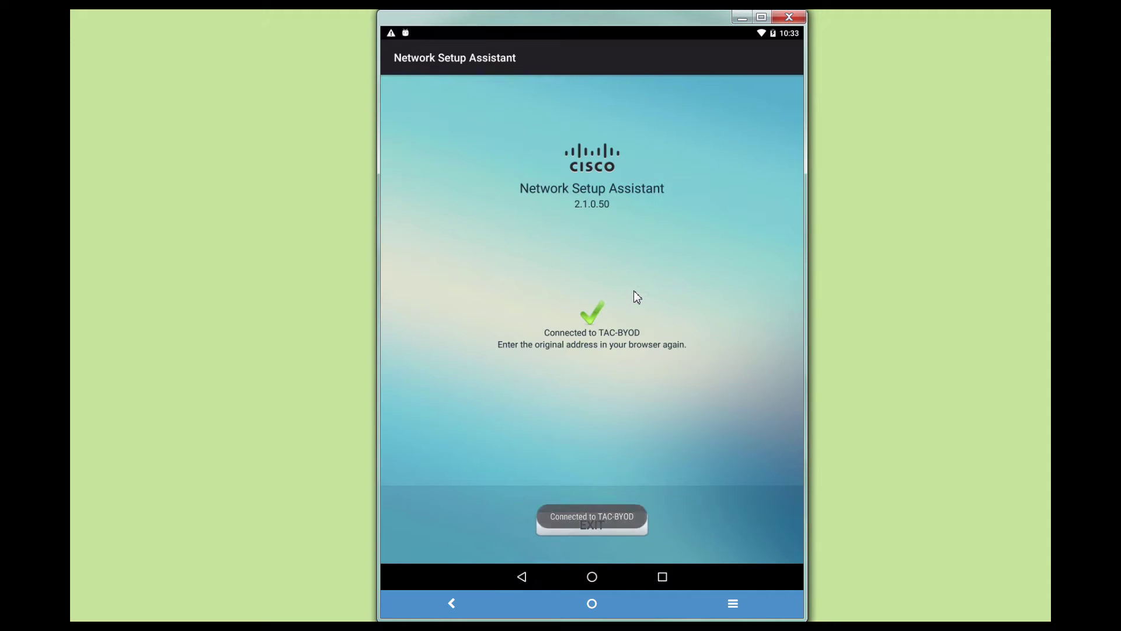
Exit the assistant once it reports 'Connected to TAC-BYOD'
{"action": "left_click", "coordinate": [592, 533]}
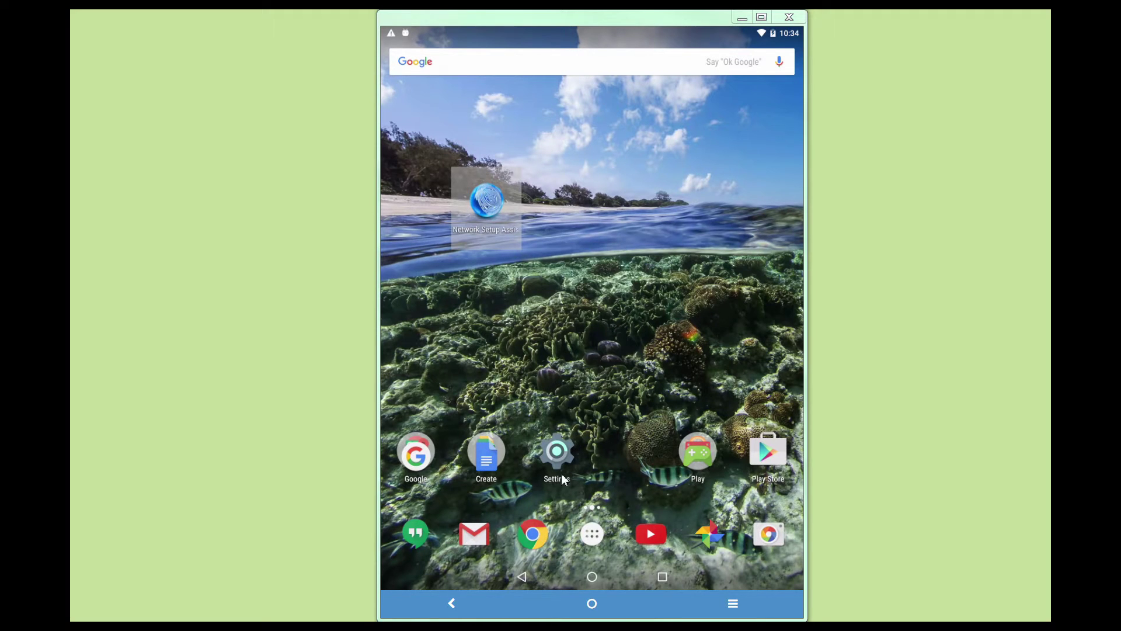
Launch Chrome from the home screen so it loads google.com
{"action": "left_click", "coordinate": [534, 537]}
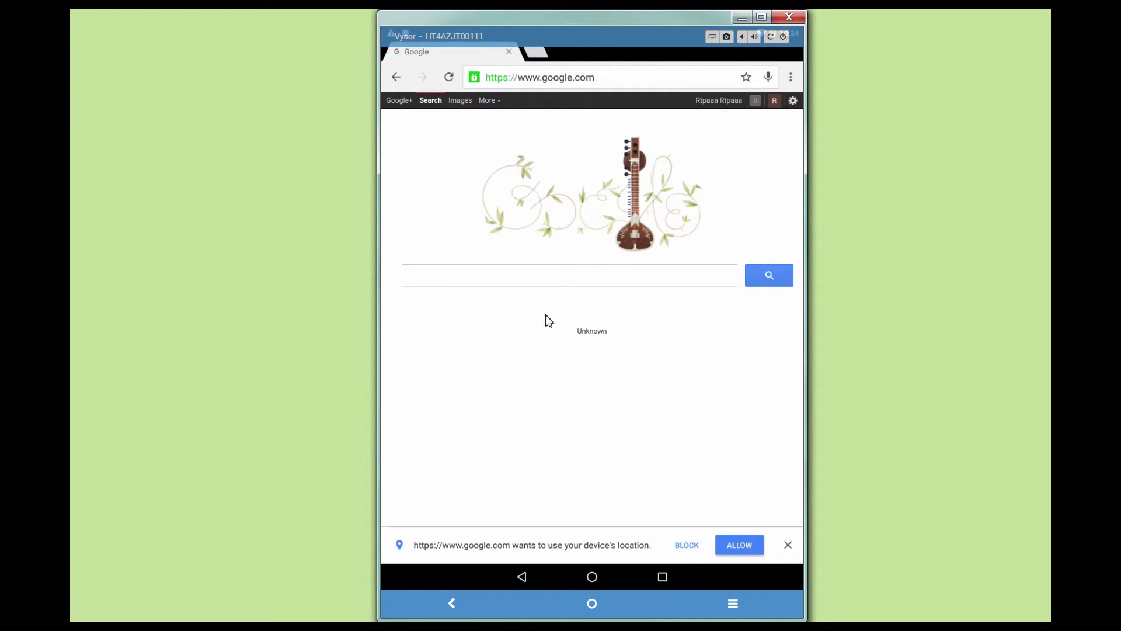